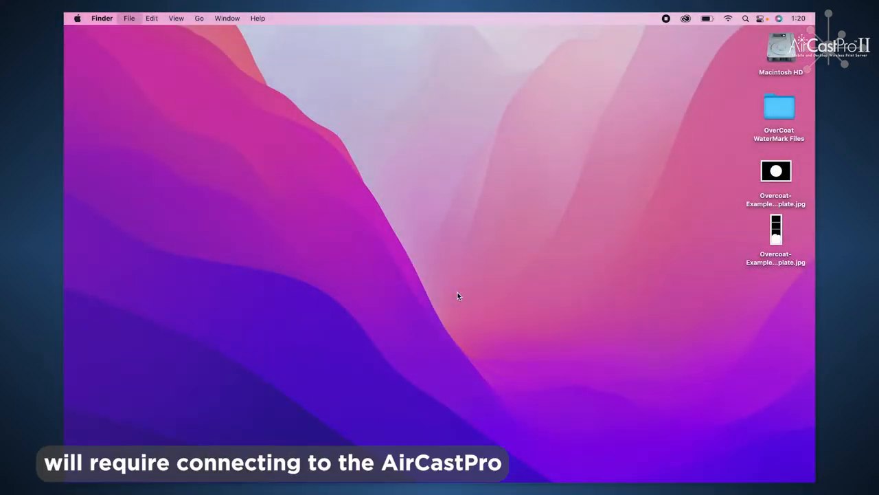
Step: Browse to the AirCastPro server under Network in a new Finder window, viewed as columns
{"action": "key", "text": "super+n"}
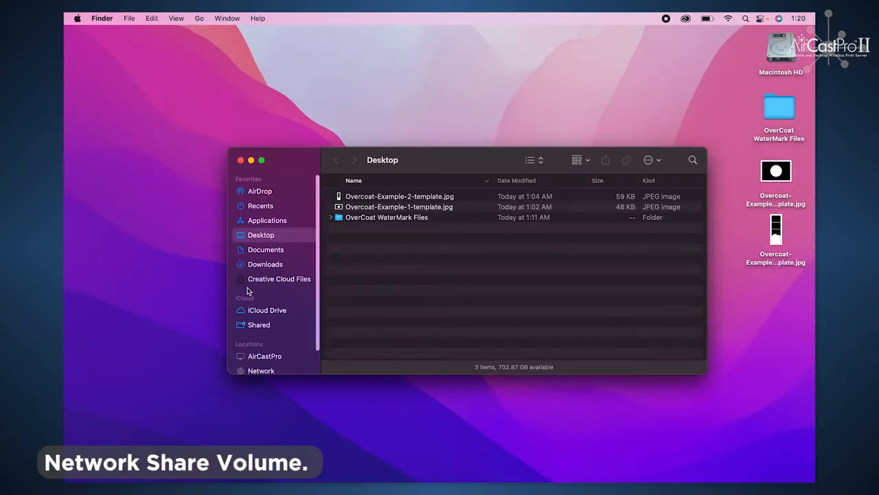
{"action": "scroll", "coordinate": [243, 285], "scroll_direction": "down", "scroll_amount": 3}
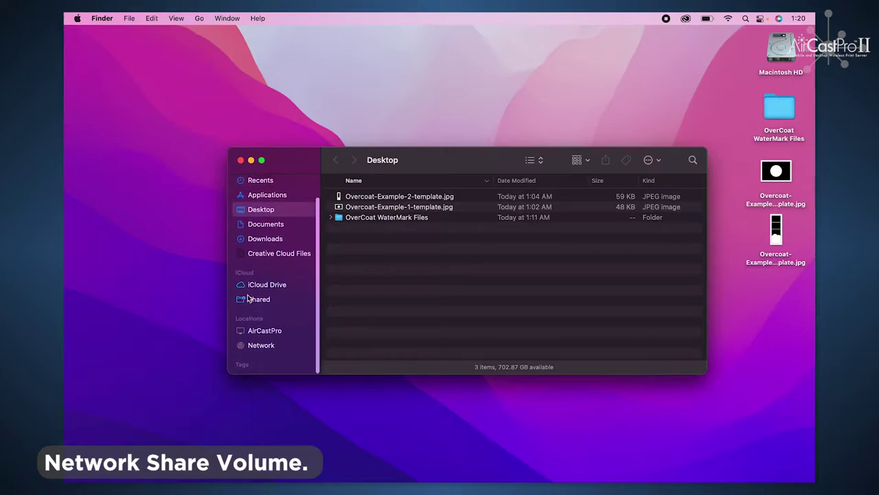
{"action": "left_click", "coordinate": [261, 345]}
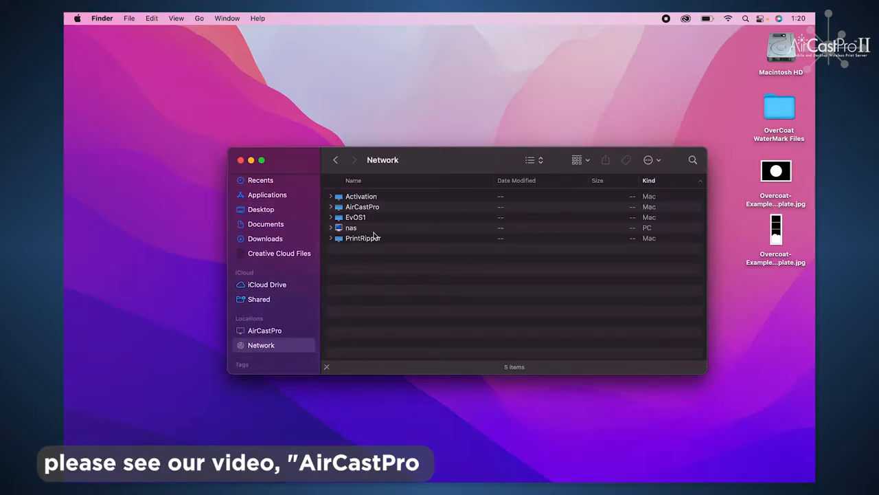
{"action": "left_click", "coordinate": [368, 208]}
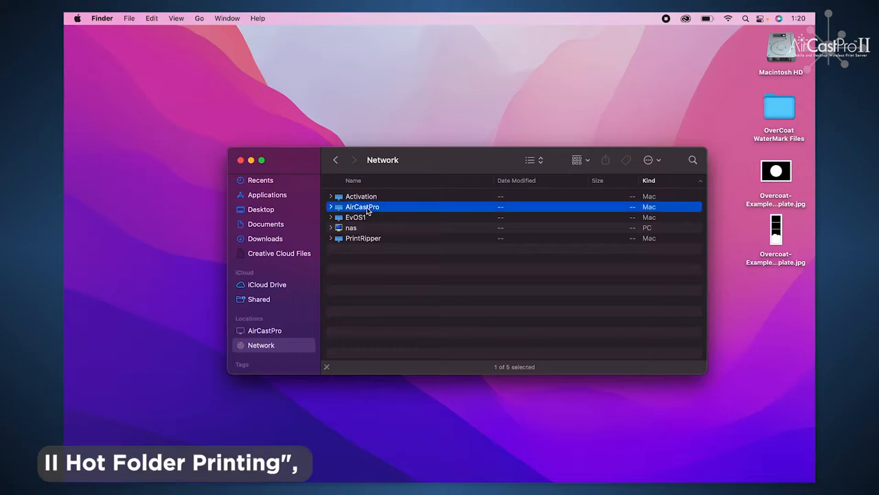
{"action": "left_click", "coordinate": [534, 160]}
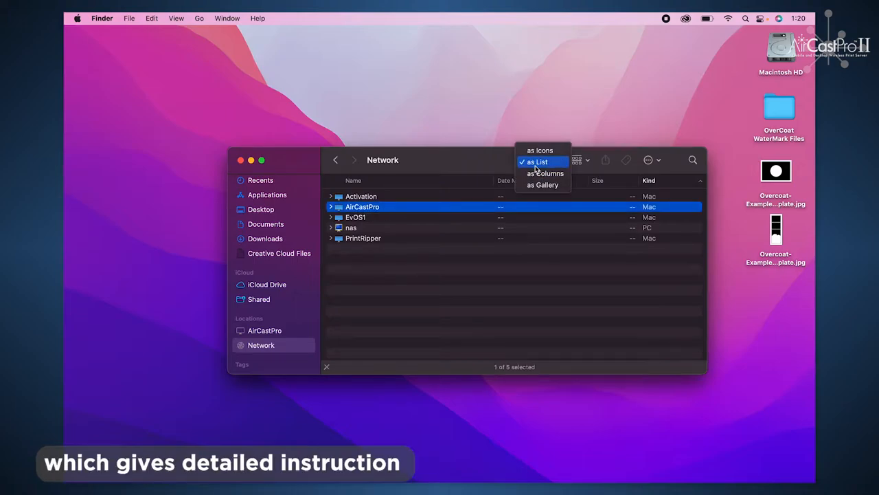
{"action": "left_click", "coordinate": [536, 176]}
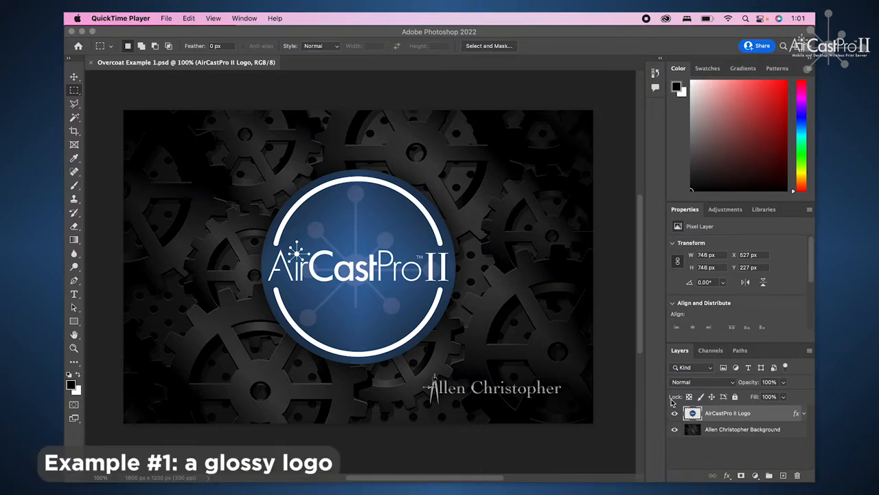
Step: Select the logo circle's pixels and fill them white on a new Layer 1
{"action": "left_click", "coordinate": [734, 421]}
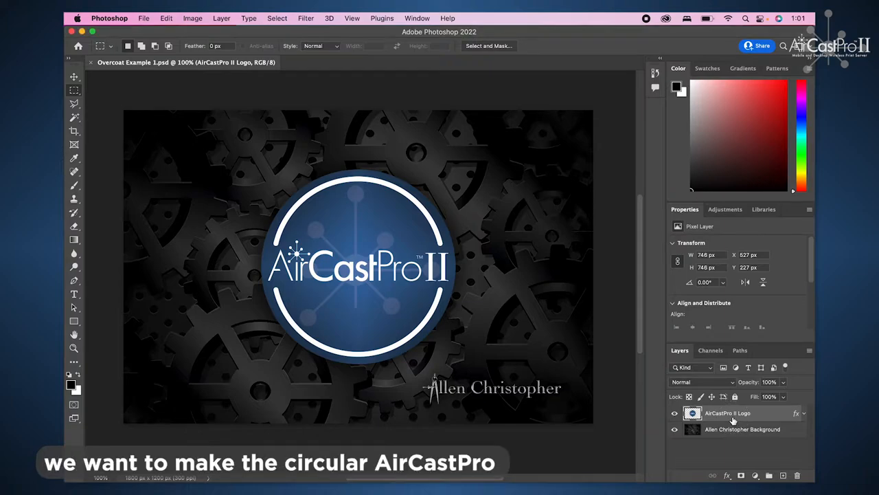
{"action": "key", "text": "super+a"}
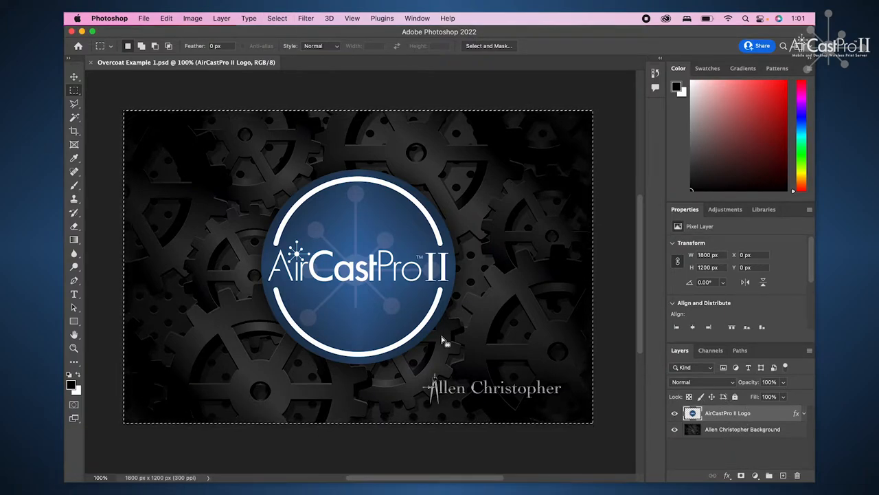
{"action": "key", "text": "Up"}
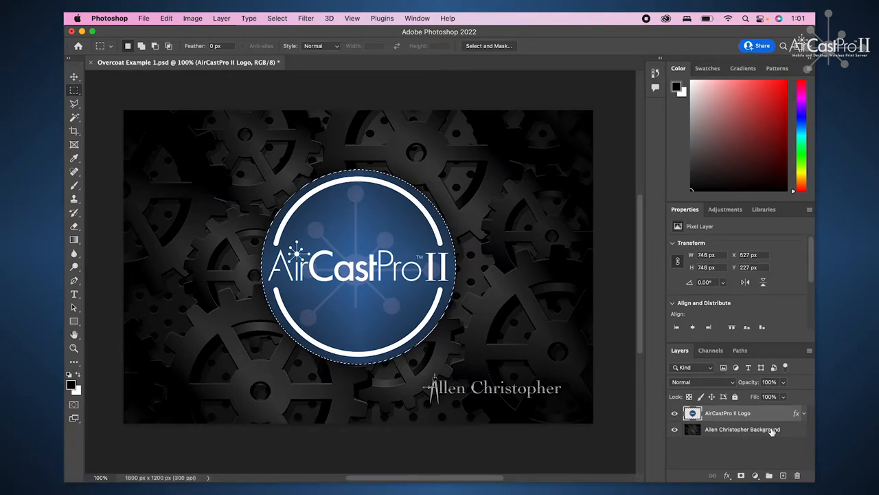
{"action": "left_click", "coordinate": [784, 476]}
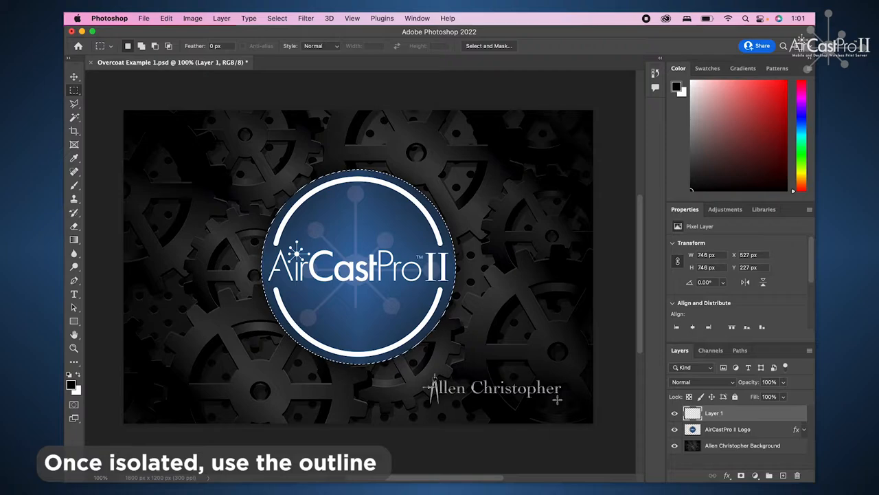
{"action": "key", "text": "super+BackSpace"}
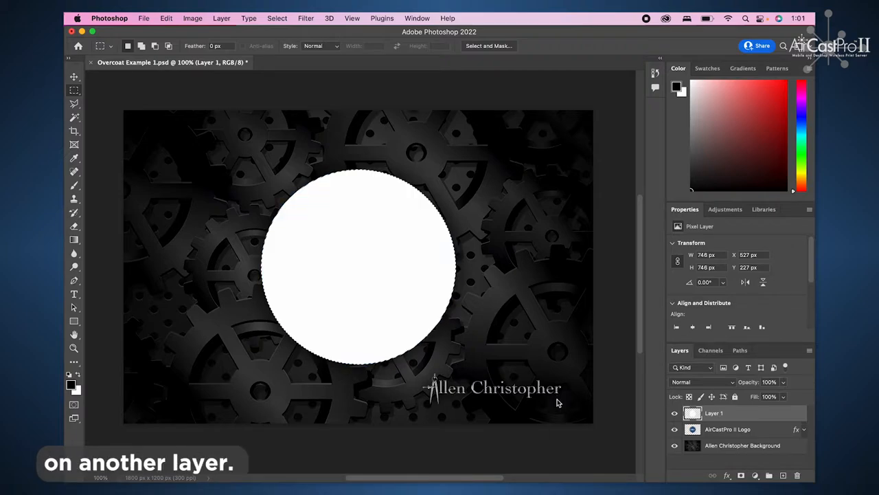
Step: Deselect and fill a new Layer 2 entirely with black
{"action": "key", "text": "super+d"}
{"action": "left_click", "coordinate": [783, 475], "text": "super"}
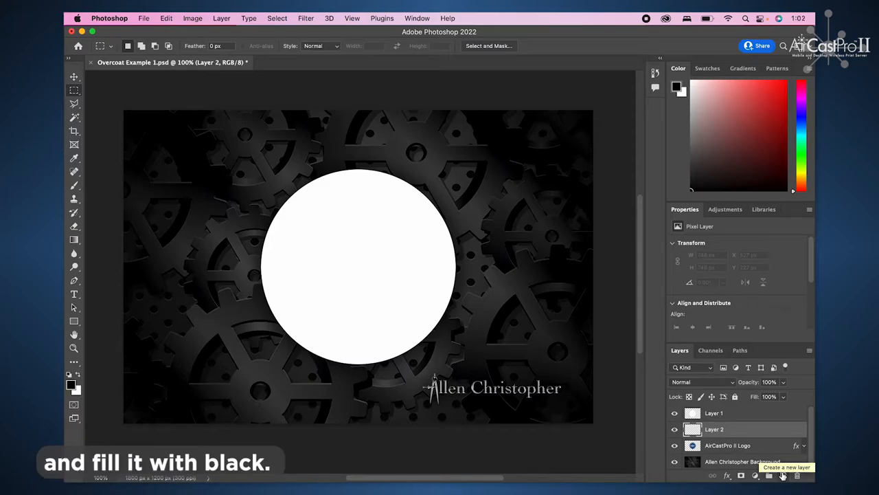
{"action": "key", "text": "alt+BackSpace"}
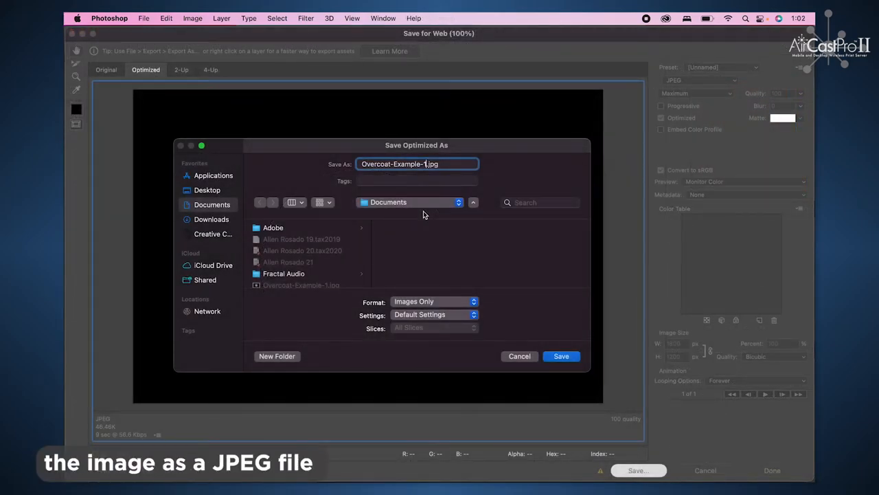
{"action": "type", "text": "-te"}
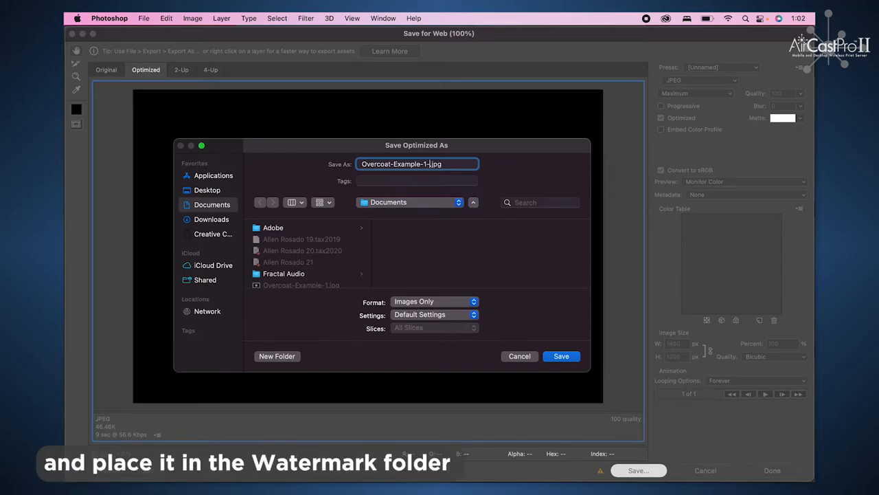
{"action": "type", "text": "mplate"}
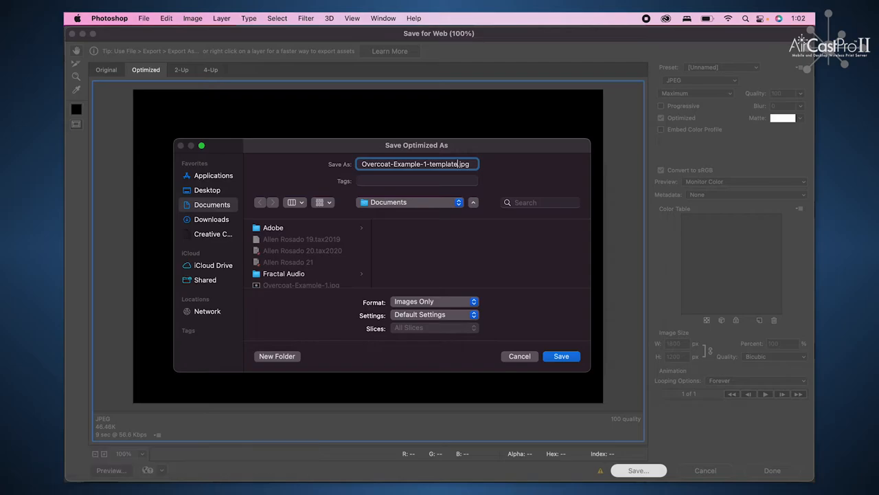
Step: Save Overcoat-Example-1-template.jpg to the Desktop and copy both template JPEGs into the share's Watermark folder
{"action": "left_click", "coordinate": [207, 190]}
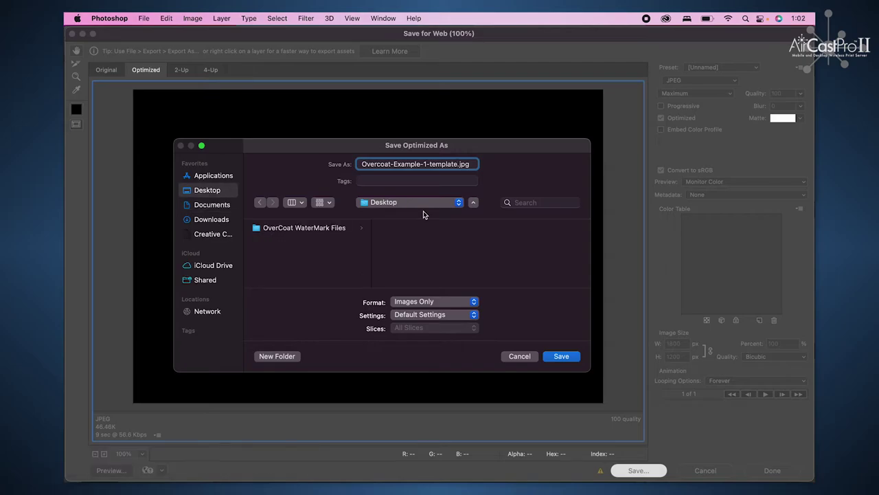
{"action": "left_click", "coordinate": [562, 355]}
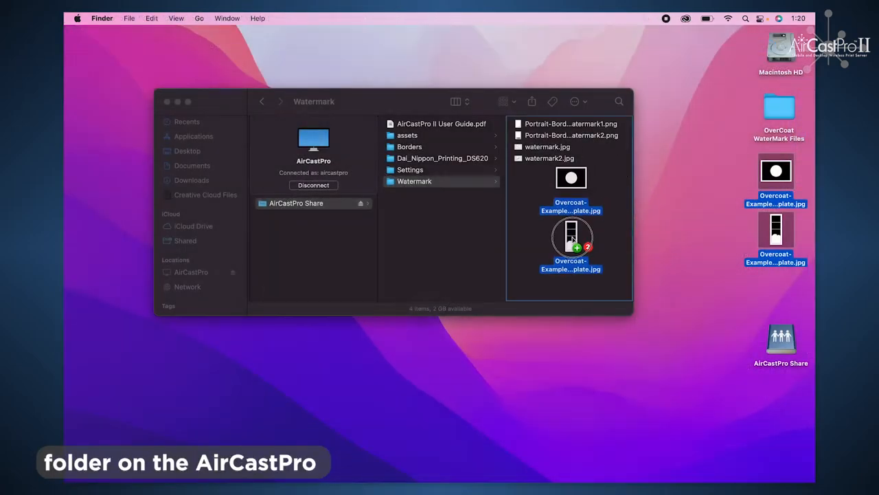
{"action": "left_click_drag", "start_coordinate": [577, 244], "coordinate": [577, 245]}
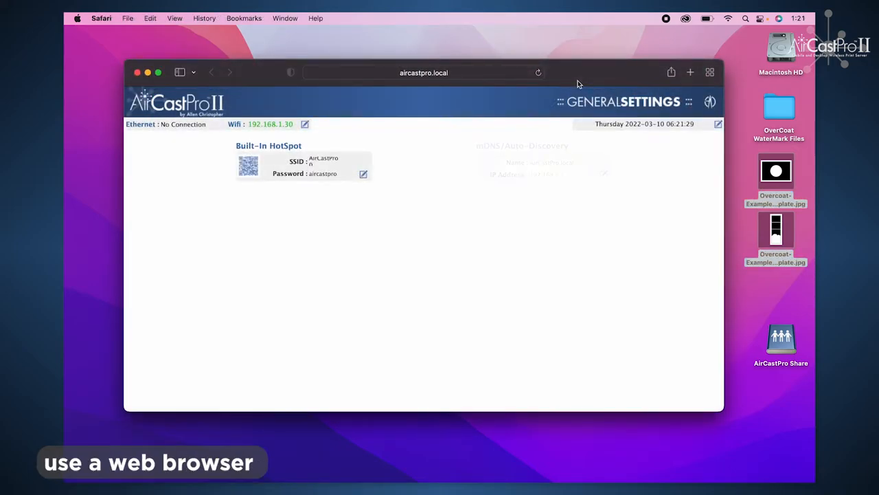
Step: Edit the Dai Nippon Printing DS620 printer and choose its Overcoat Pattern option
{"action": "left_click", "coordinate": [259, 232]}
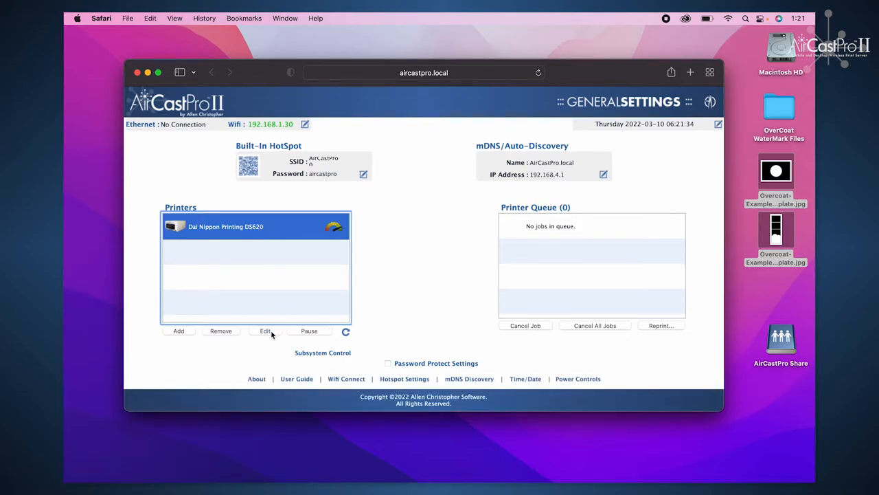
{"action": "left_click", "coordinate": [266, 331]}
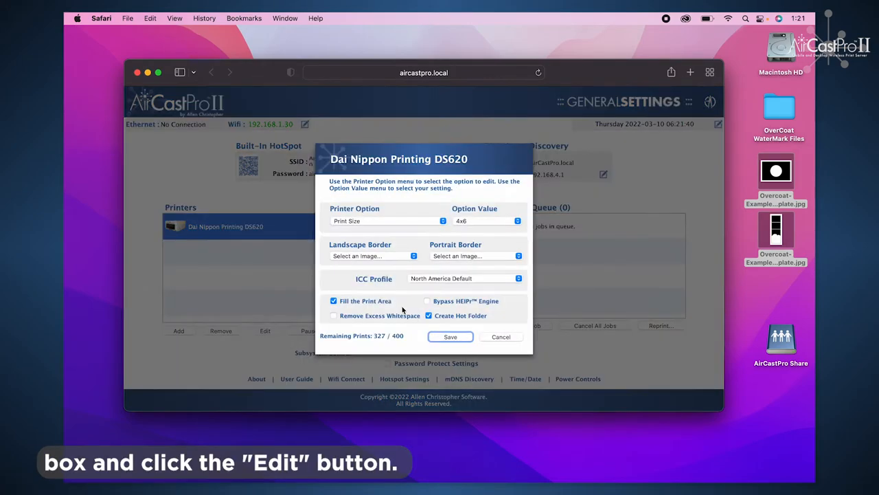
{"action": "left_click", "coordinate": [389, 220]}
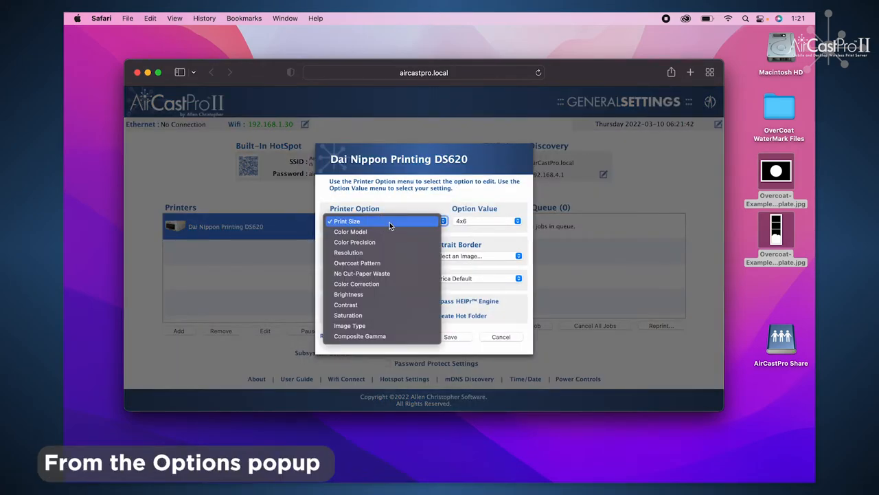
{"action": "left_click", "coordinate": [358, 263]}
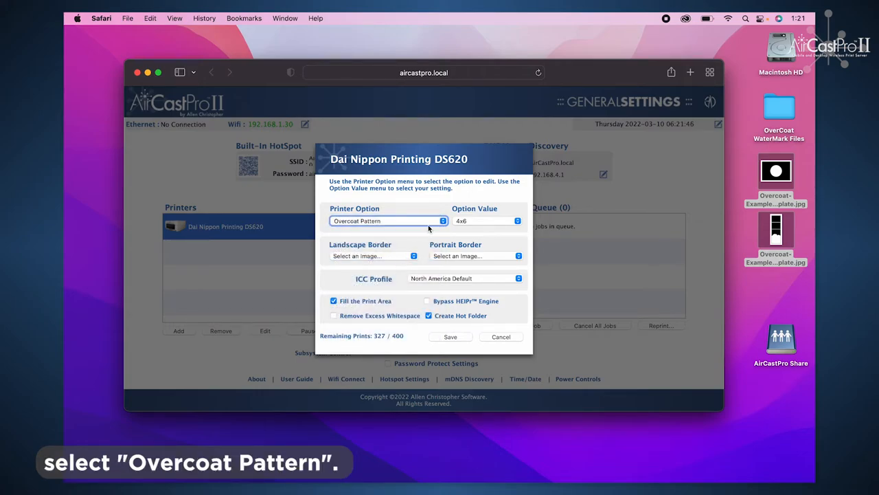
Step: Set the overcoat value to PartialMatteFine with Overcoat-Example-1-template.jpg as the watermark
{"action": "left_click", "coordinate": [465, 220]}
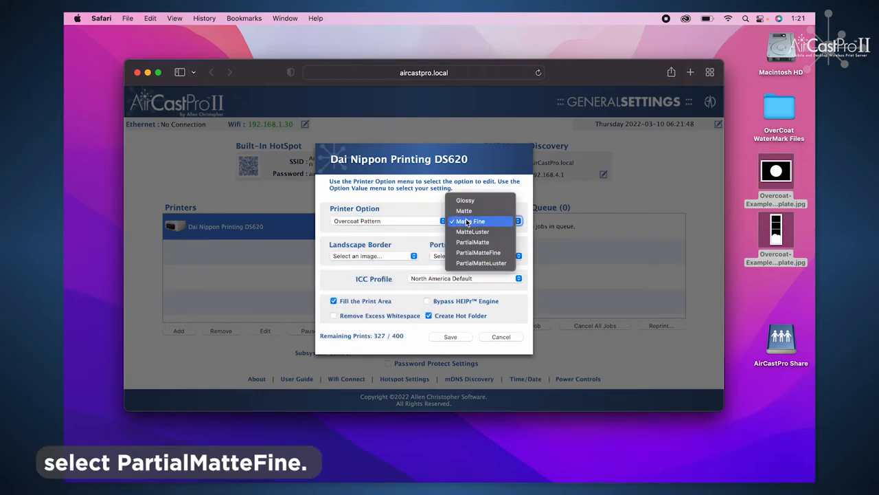
{"action": "left_click", "coordinate": [468, 253]}
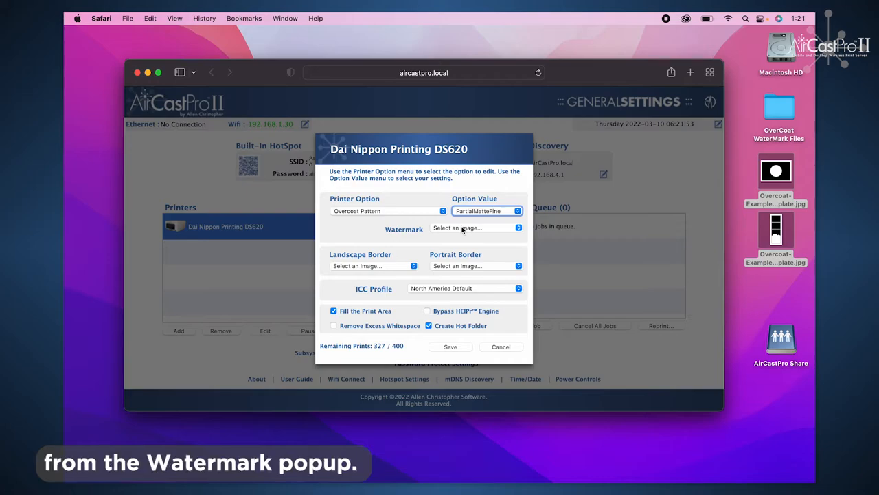
{"action": "left_click", "coordinate": [462, 229]}
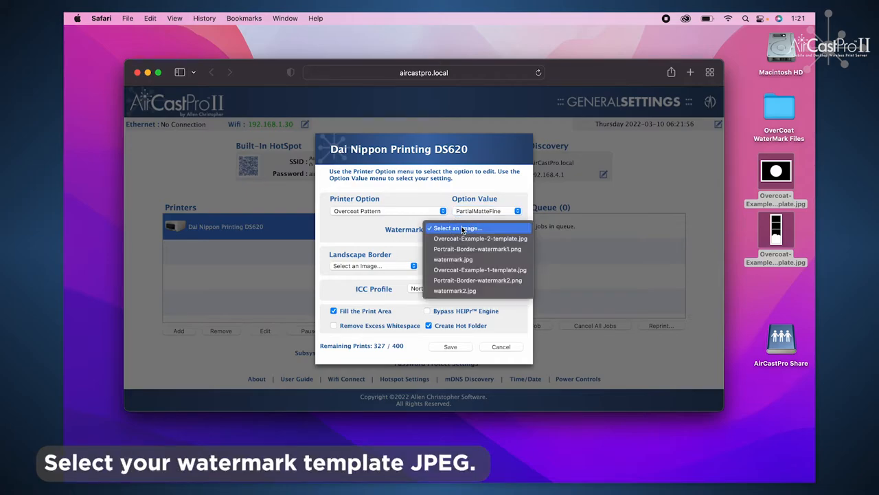
{"action": "left_click", "coordinate": [466, 270]}
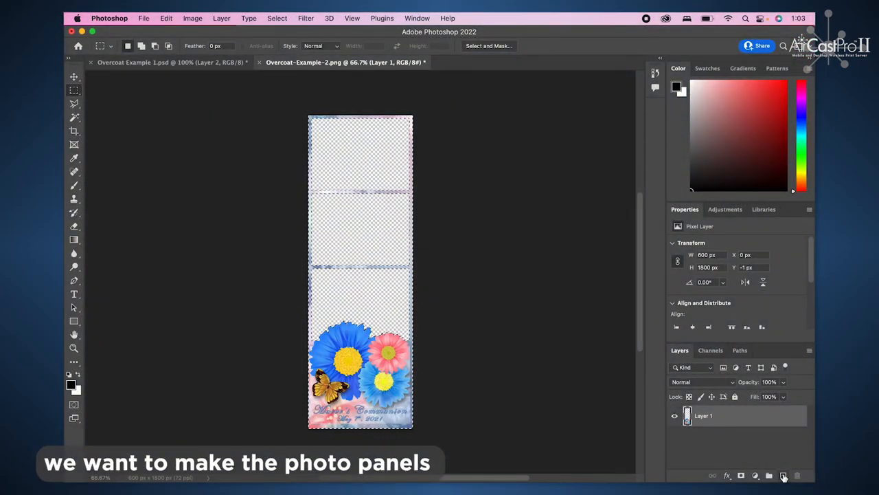
Step: Fill the flower area white and the photo panels black on new layers, with Layer 2 above Layer 3
{"action": "left_click", "coordinate": [784, 475]}
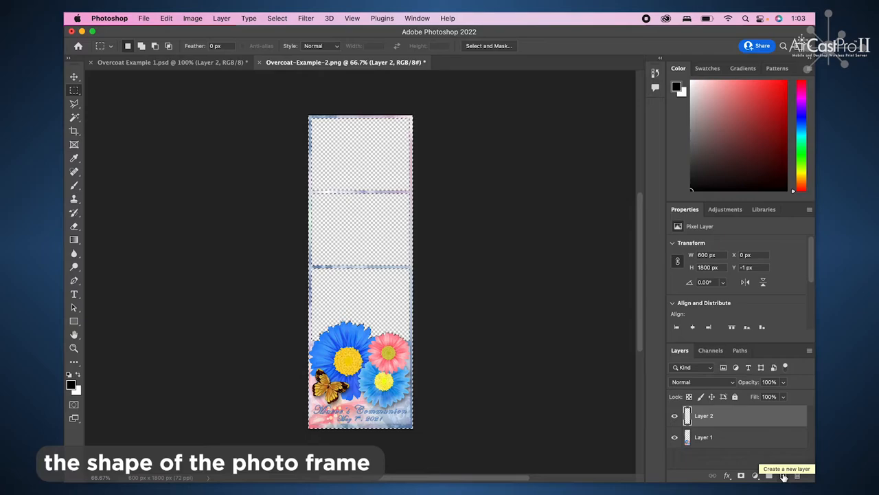
{"action": "key", "text": "super+BackSpace"}
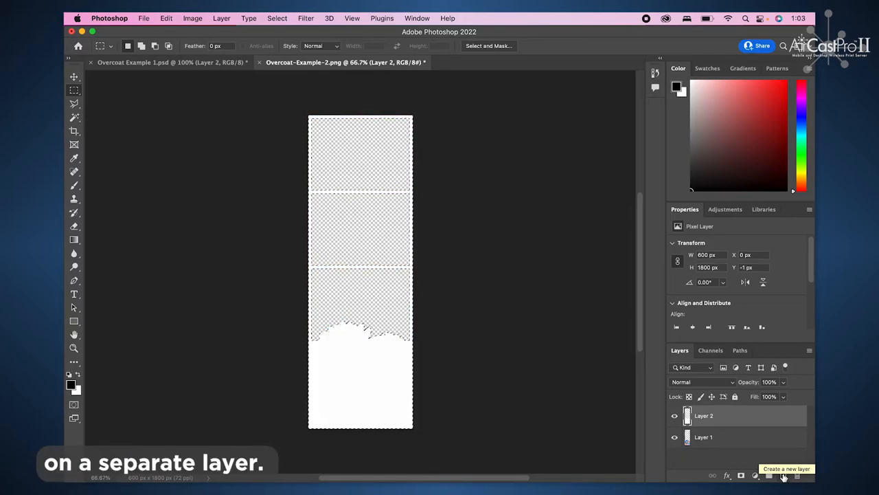
{"action": "left_click", "coordinate": [784, 476]}
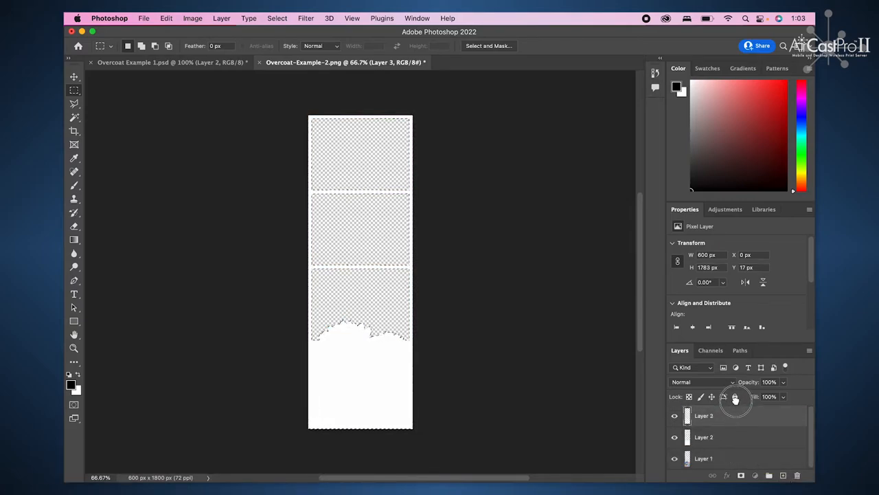
{"action": "left_click_drag", "start_coordinate": [704, 437], "coordinate": [704, 411]}
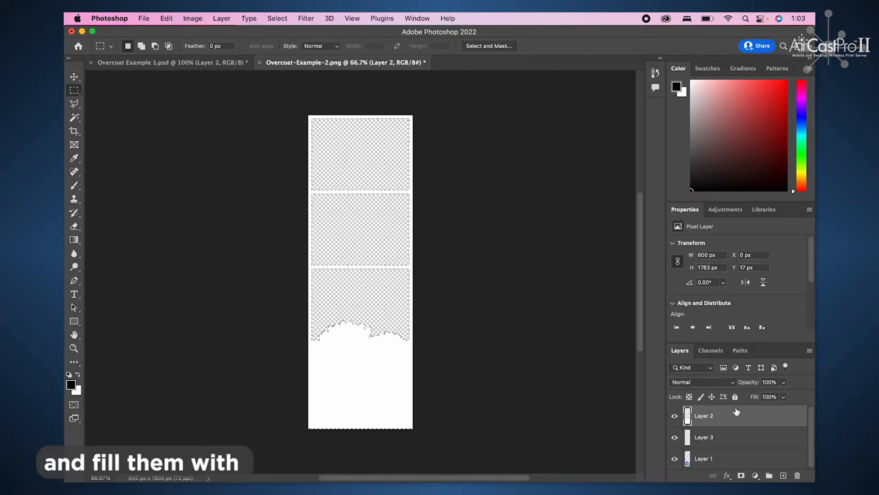
{"action": "key", "text": "alt+BackSpace"}
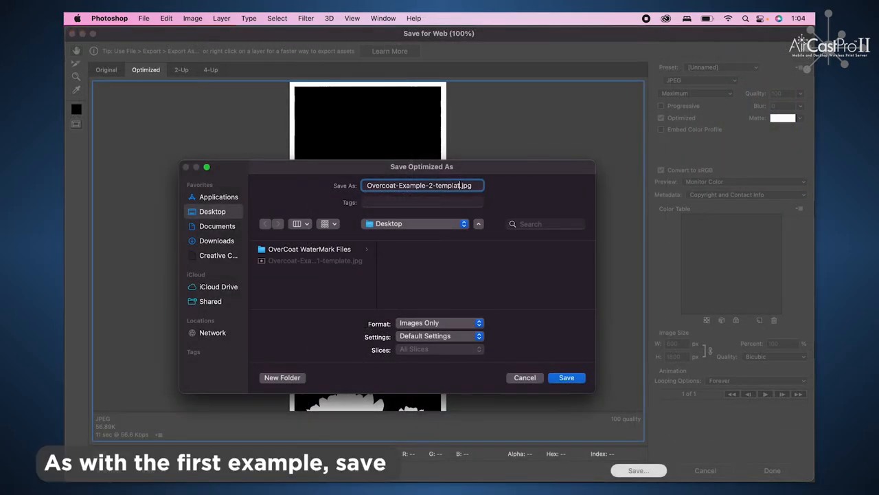
{"action": "type", "text": "e"}
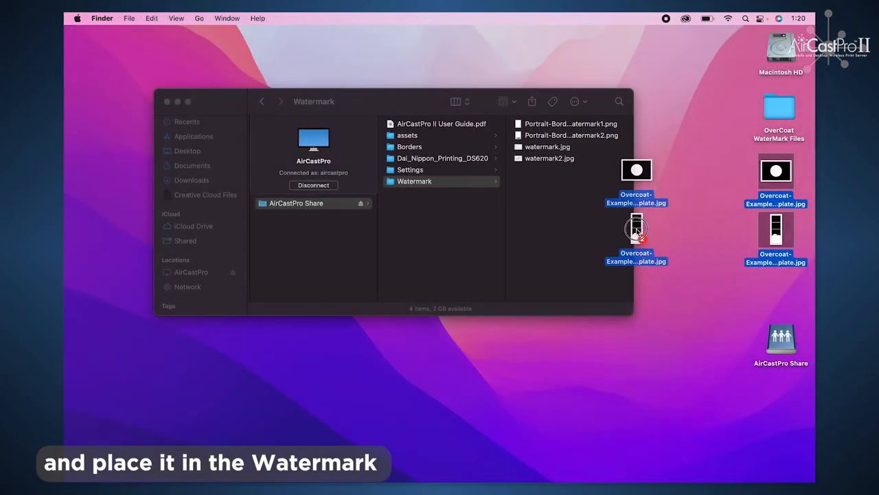
Step: Copy both template files into the share's Watermark folder
{"action": "left_click_drag", "start_coordinate": [776, 233], "coordinate": [574, 242]}
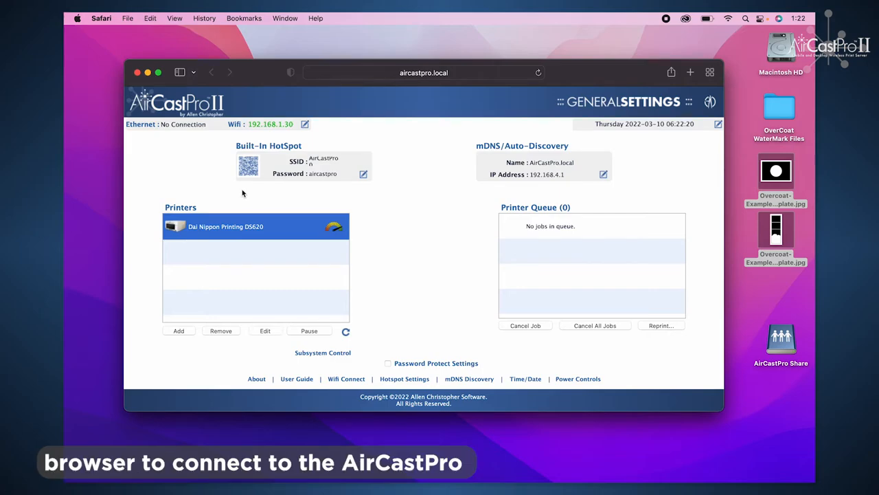
Step: Edit the DS620 printer's settings and choose its Overcoat Pattern option
{"action": "left_click", "coordinate": [251, 230]}
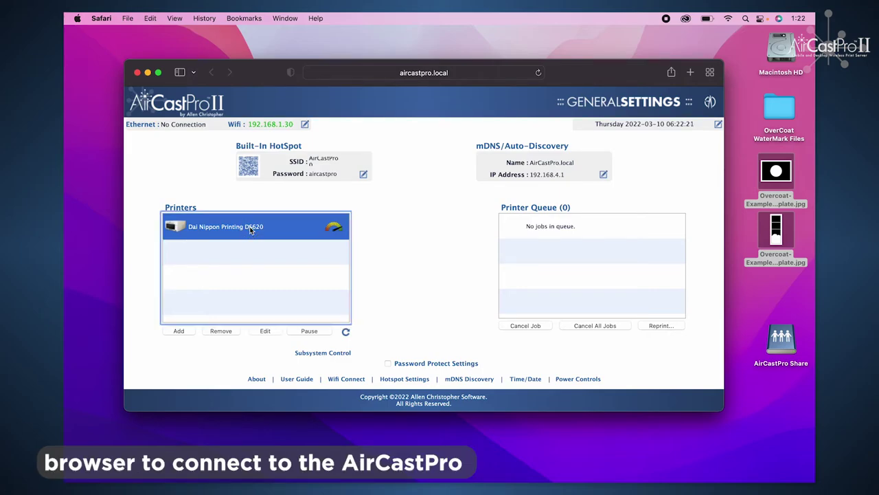
{"action": "left_click", "coordinate": [265, 330]}
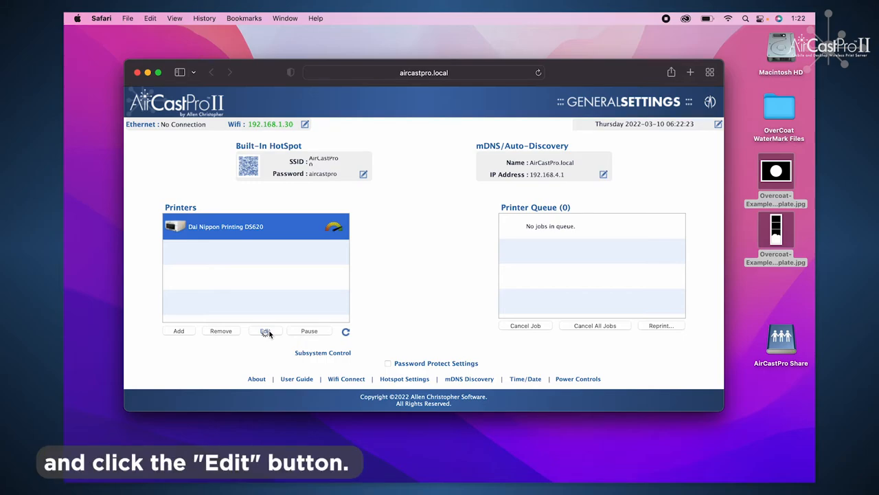
{"action": "left_click", "coordinate": [268, 333]}
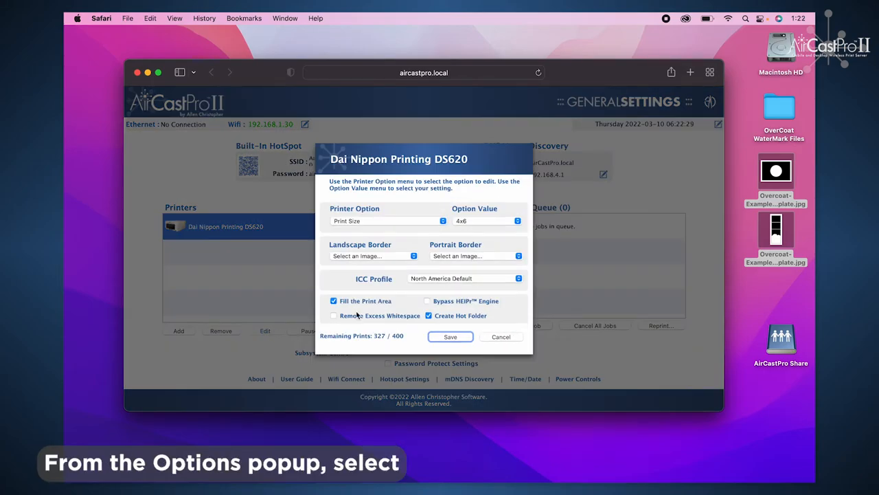
{"action": "left_click", "coordinate": [395, 221]}
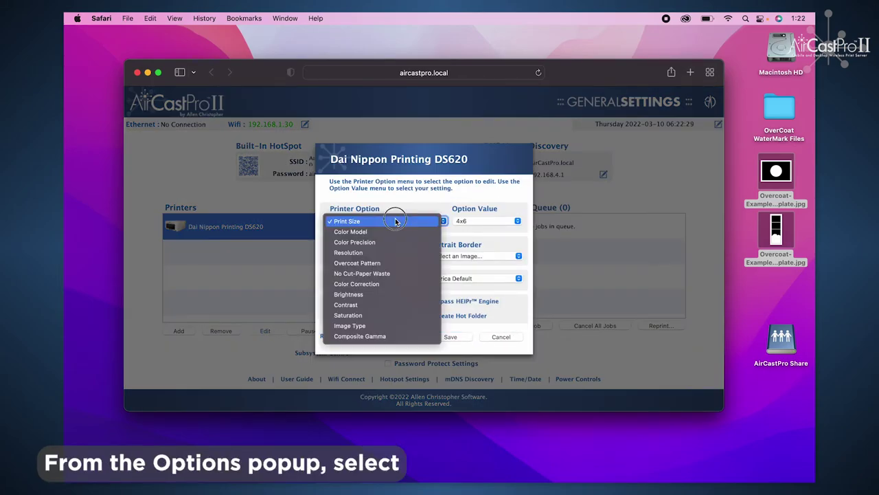
{"action": "left_click", "coordinate": [394, 264]}
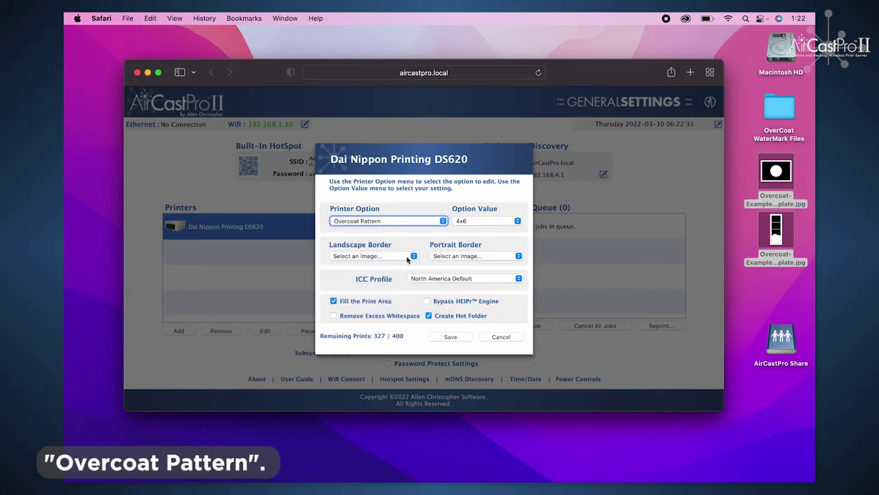
Step: Set the watermark to Overcoat-Example-2-template.jpg and save the printer settings
{"action": "left_click", "coordinate": [458, 228]}
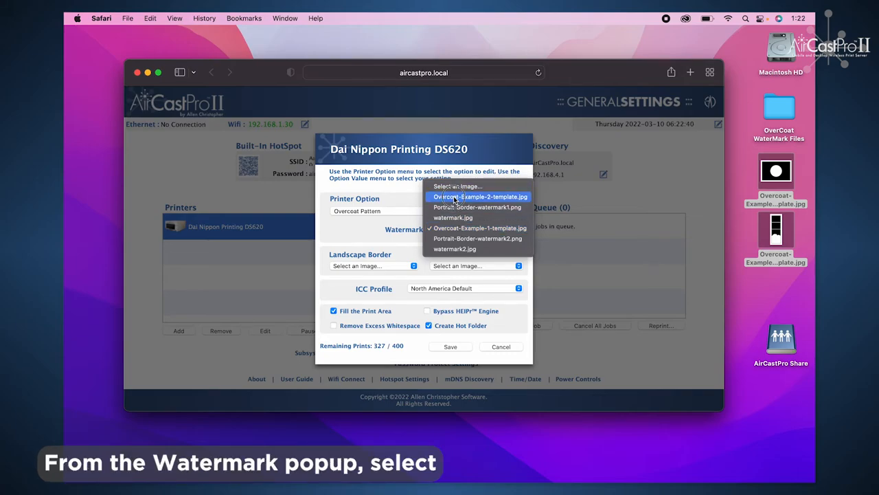
{"action": "left_click", "coordinate": [454, 197]}
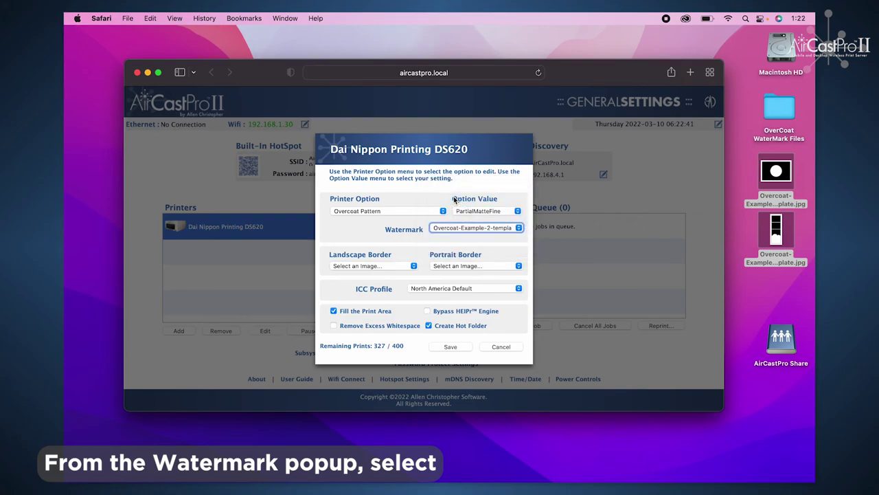
{"action": "left_click", "coordinate": [452, 346]}
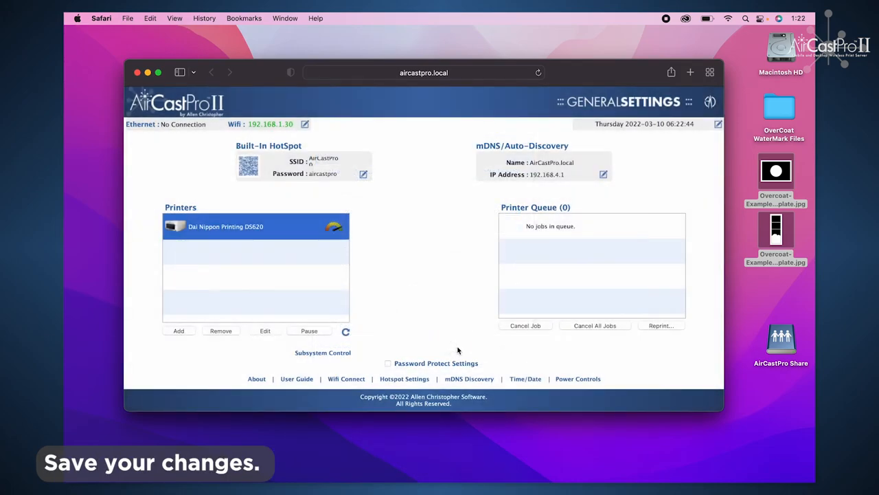